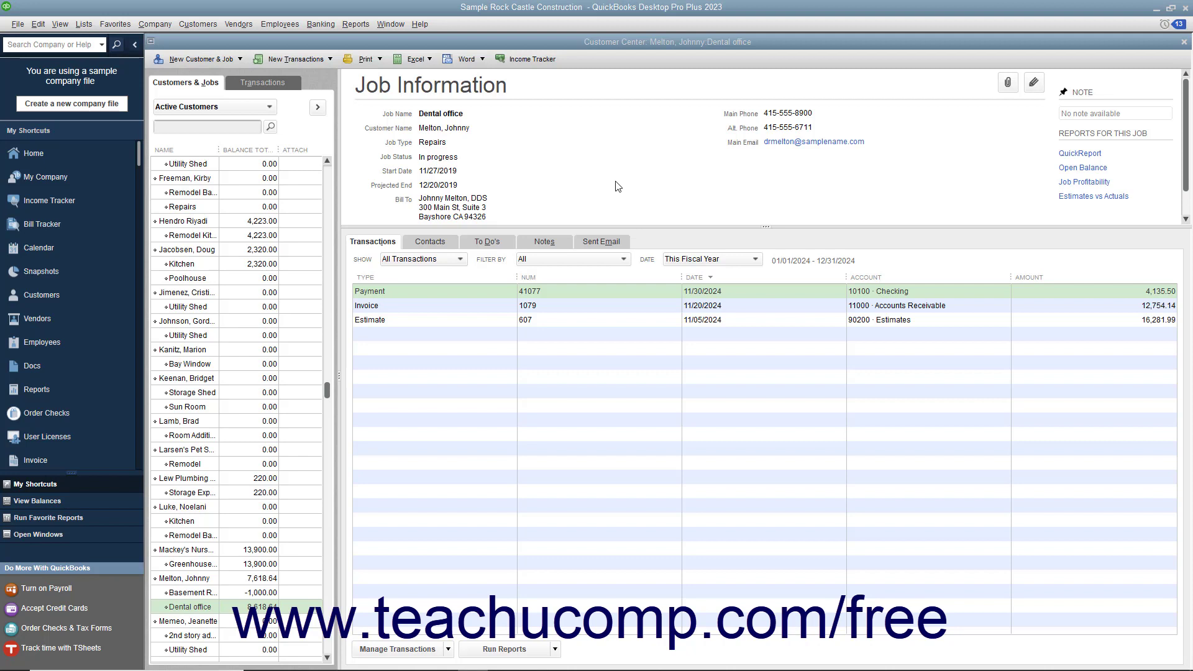
Step: Reactivate the inactive Account for Credit Transfer in the Chart of Accounts, then hide inactive accounts again
{"action": "left_click", "coordinate": [85, 25]}
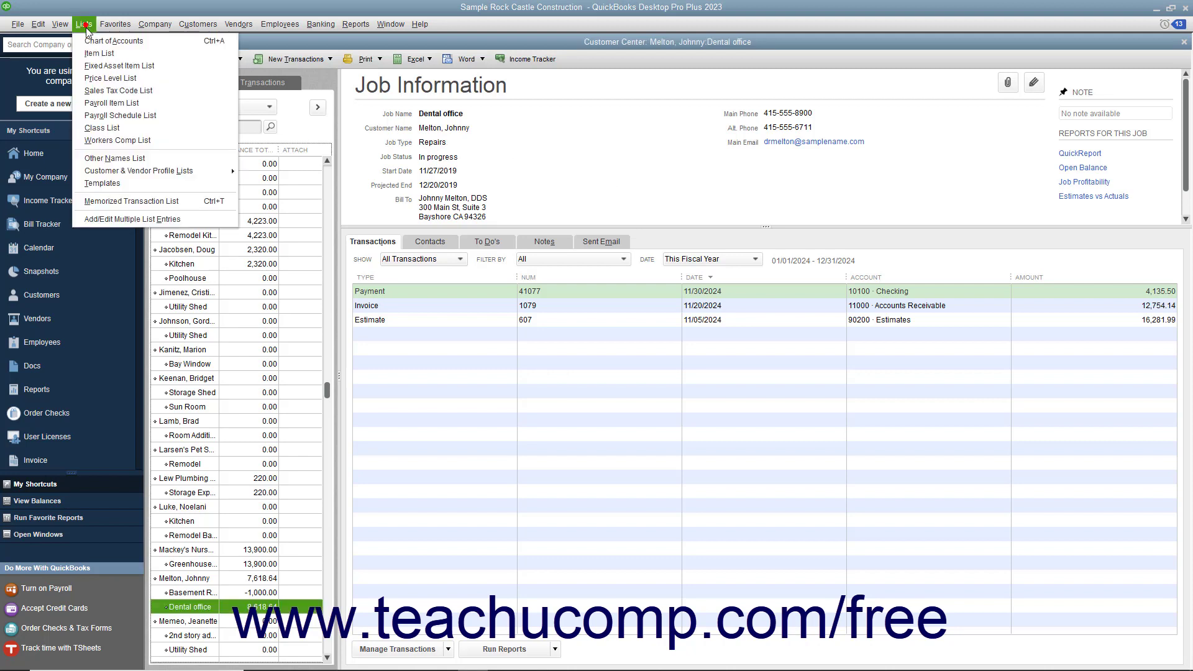
{"action": "left_click", "coordinate": [90, 41]}
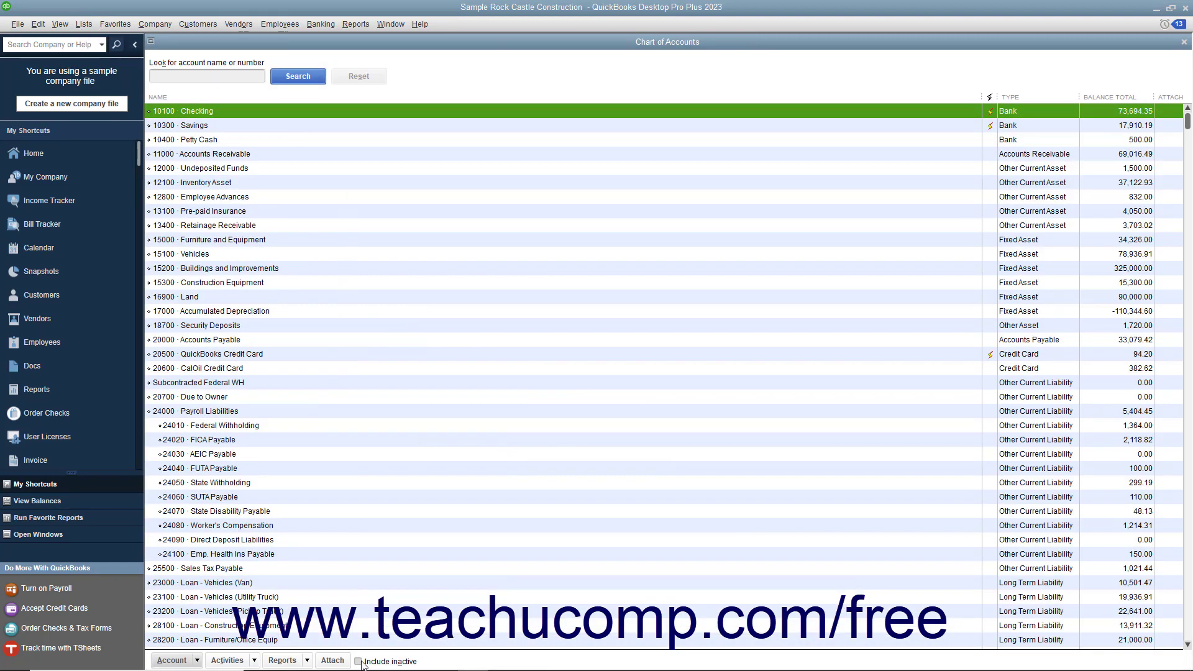
{"action": "left_click", "coordinate": [359, 662]}
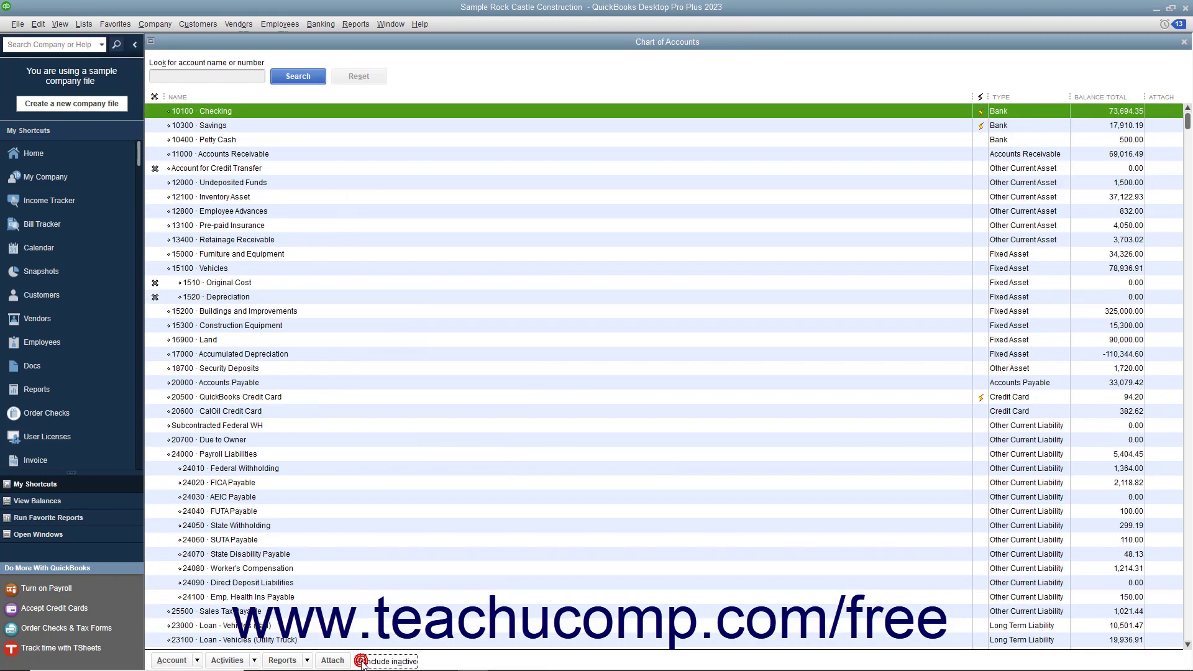
{"action": "left_click", "coordinate": [268, 171]}
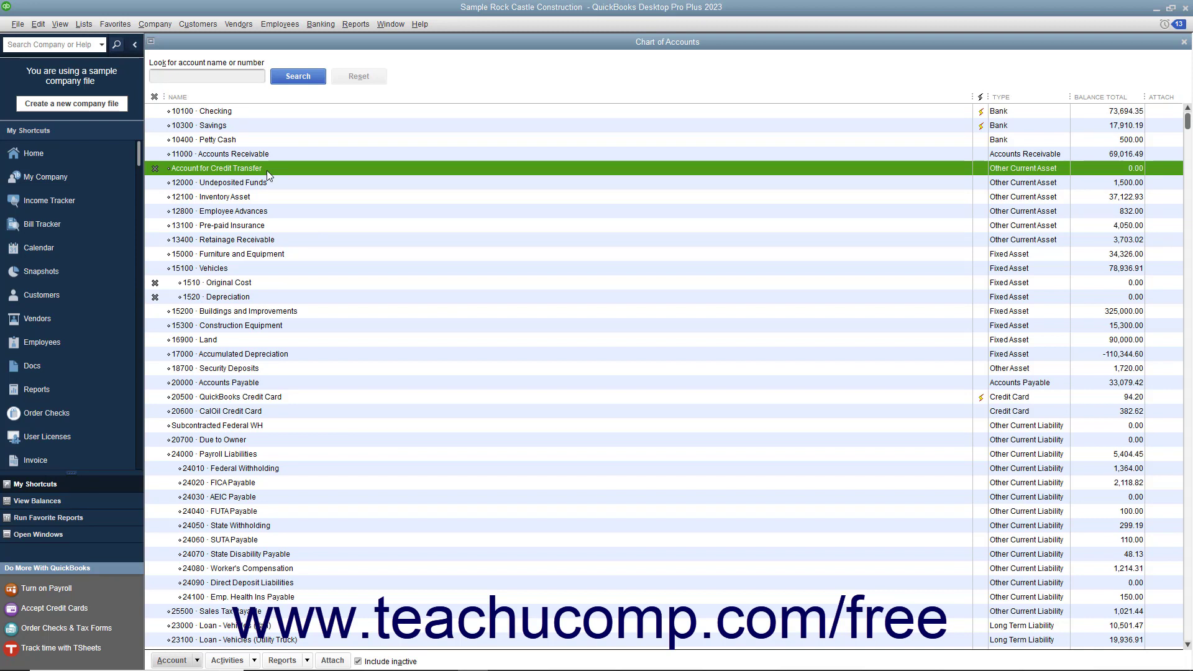
{"action": "double_click", "coordinate": [266, 170]}
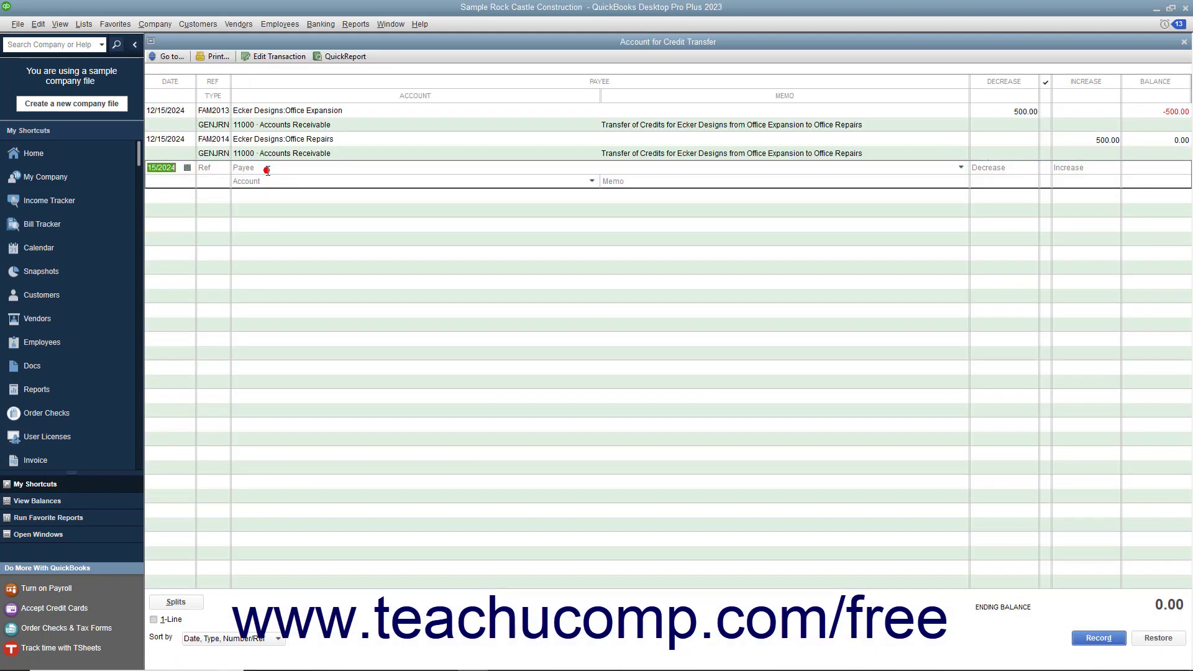
{"action": "left_click", "coordinate": [1184, 41]}
{"action": "left_click", "coordinate": [155, 168]}
{"action": "left_click", "coordinate": [358, 662]}
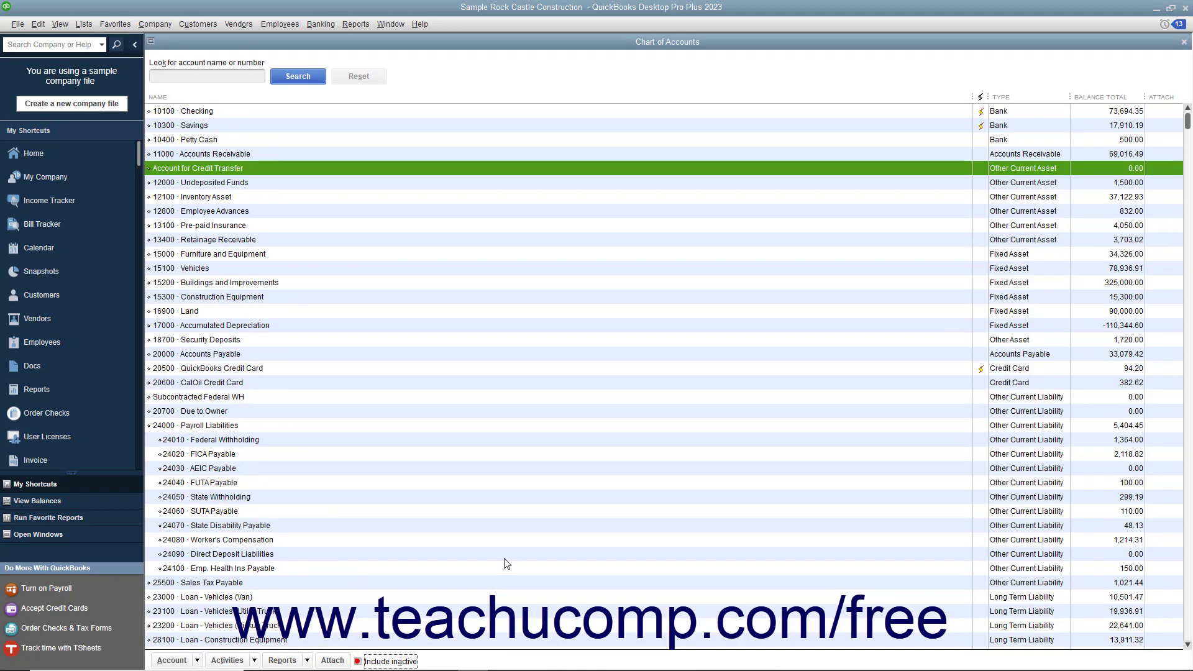
{"action": "left_click", "coordinate": [1183, 41]}
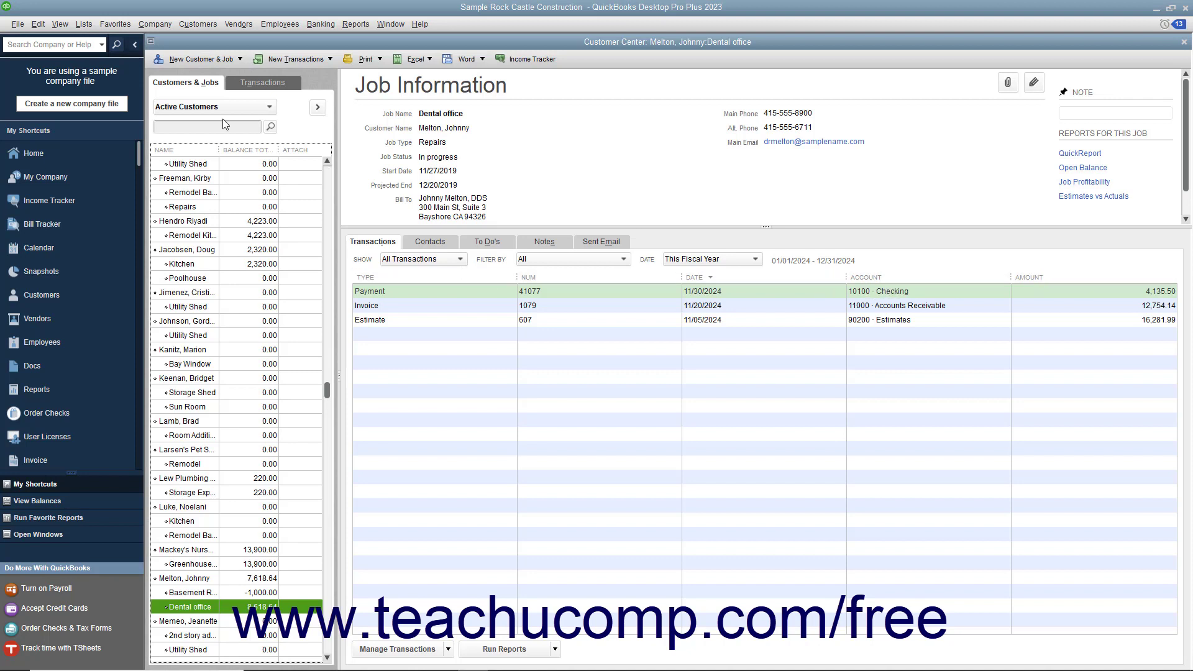
Step: Start a new general journal entry, FAM2015, dated 12/15/2024
{"action": "left_click", "coordinate": [167, 28]}
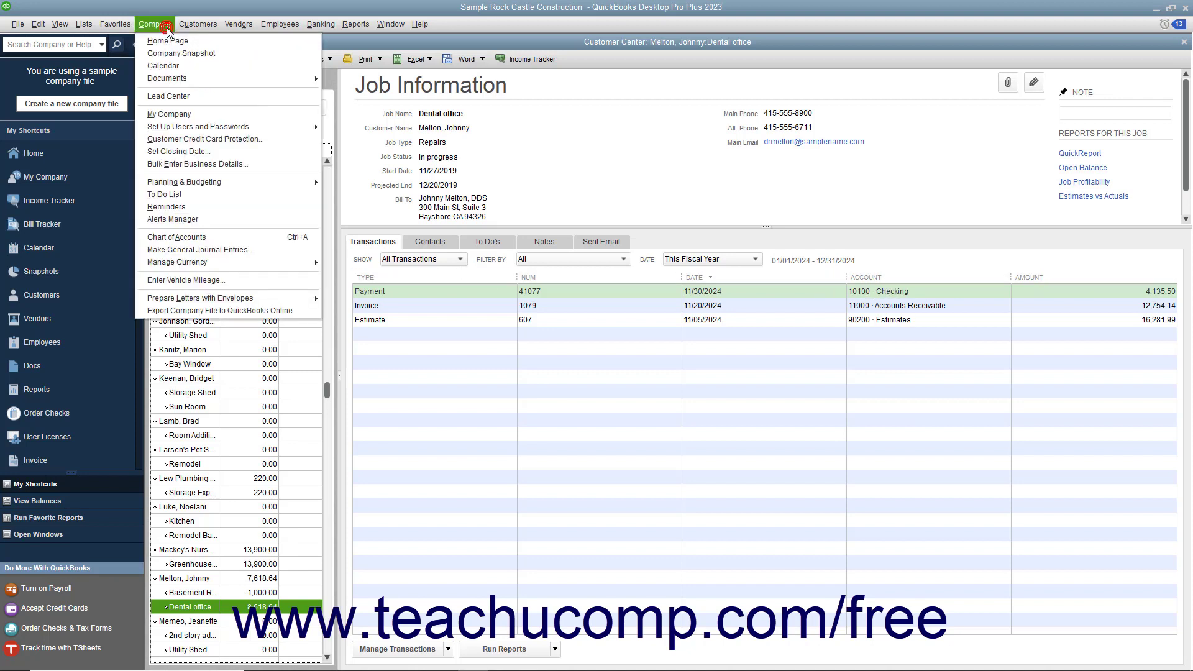
{"action": "left_click", "coordinate": [249, 250]}
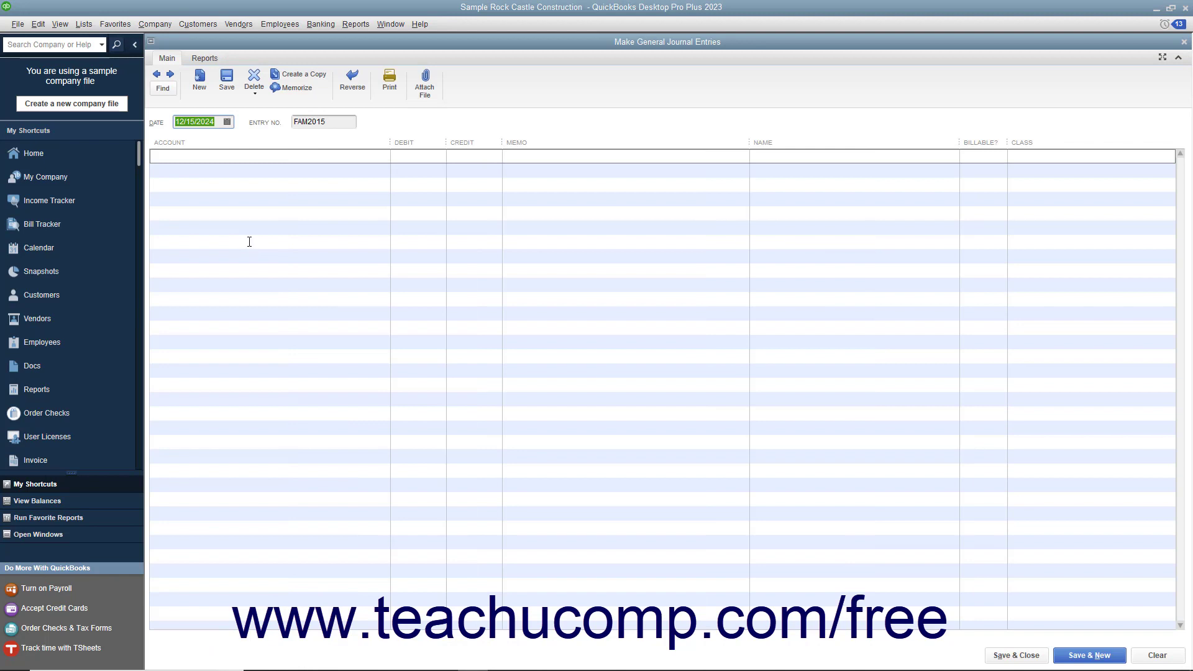
Step: Debit 11000 Accounts Receivable 1000 on line 1 for the Basement Remodel job
{"action": "left_click", "coordinate": [272, 156]}
{"action": "left_click", "coordinate": [379, 154]}
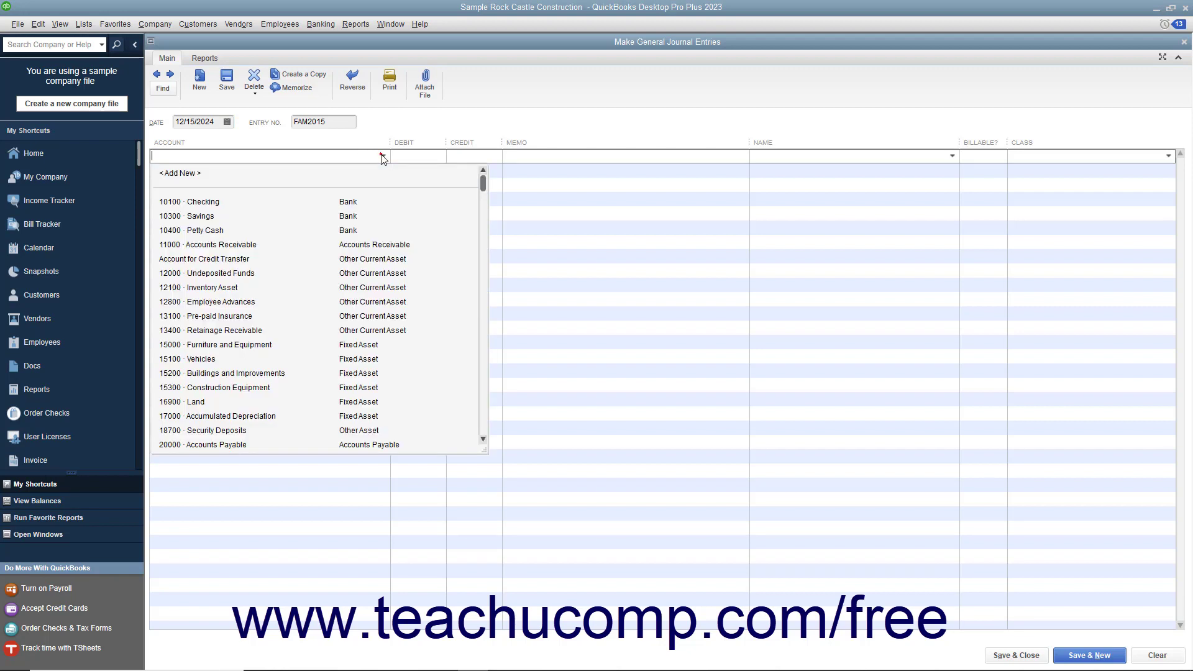
{"action": "left_click", "coordinate": [300, 248]}
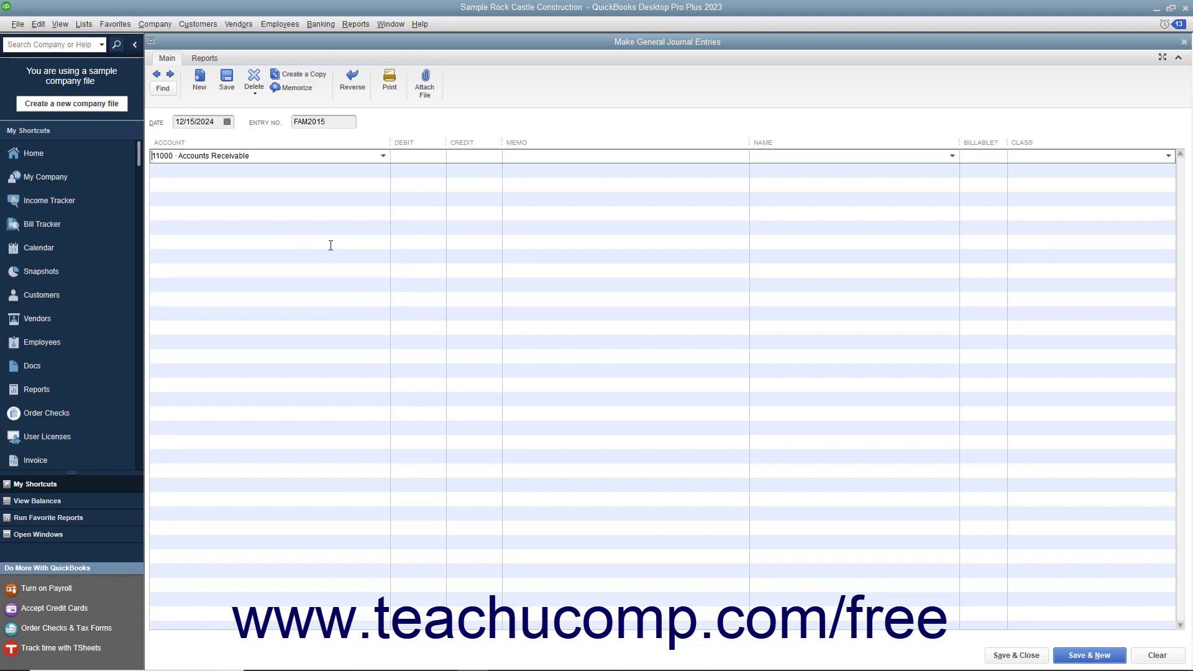
{"action": "left_click", "coordinate": [413, 154]}
{"action": "type", "text": "1000"}
{"action": "left_click", "coordinate": [952, 155]}
{"action": "scroll", "coordinate": [844, 336], "scroll_direction": "down", "scroll_amount": 15}
{"action": "left_click", "coordinate": [842, 331]}
Step: Set line 2 to Account for Credit Transfer and save entry FAM2015
{"action": "left_click", "coordinate": [366, 170]}
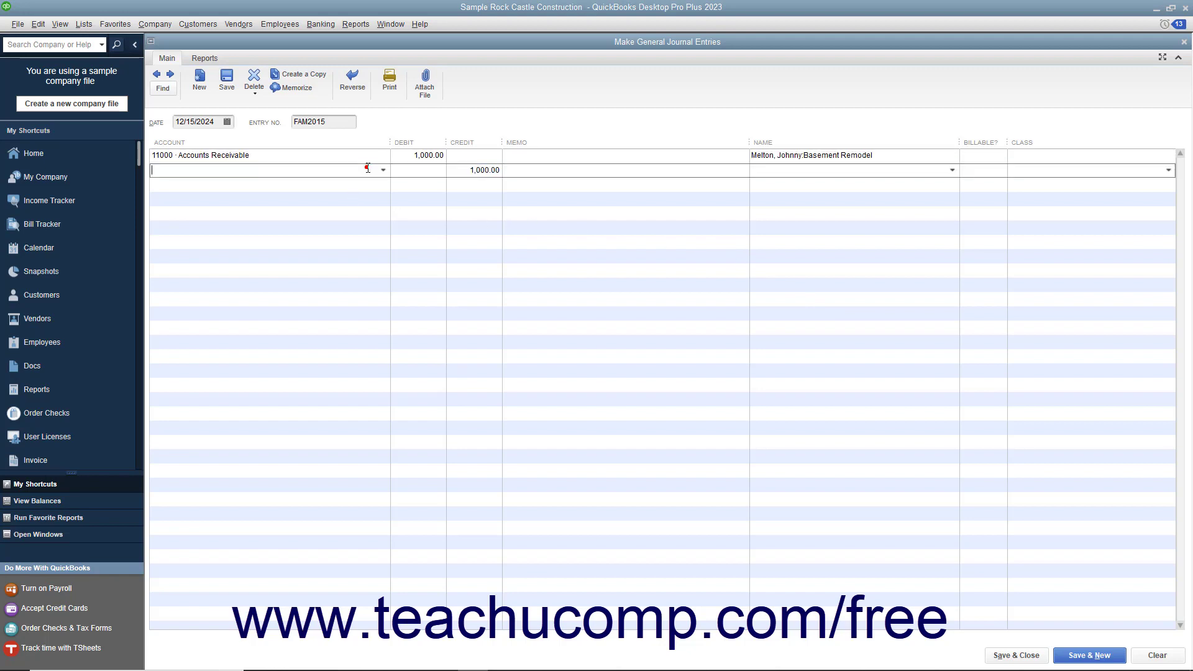
{"action": "left_click", "coordinate": [382, 170]}
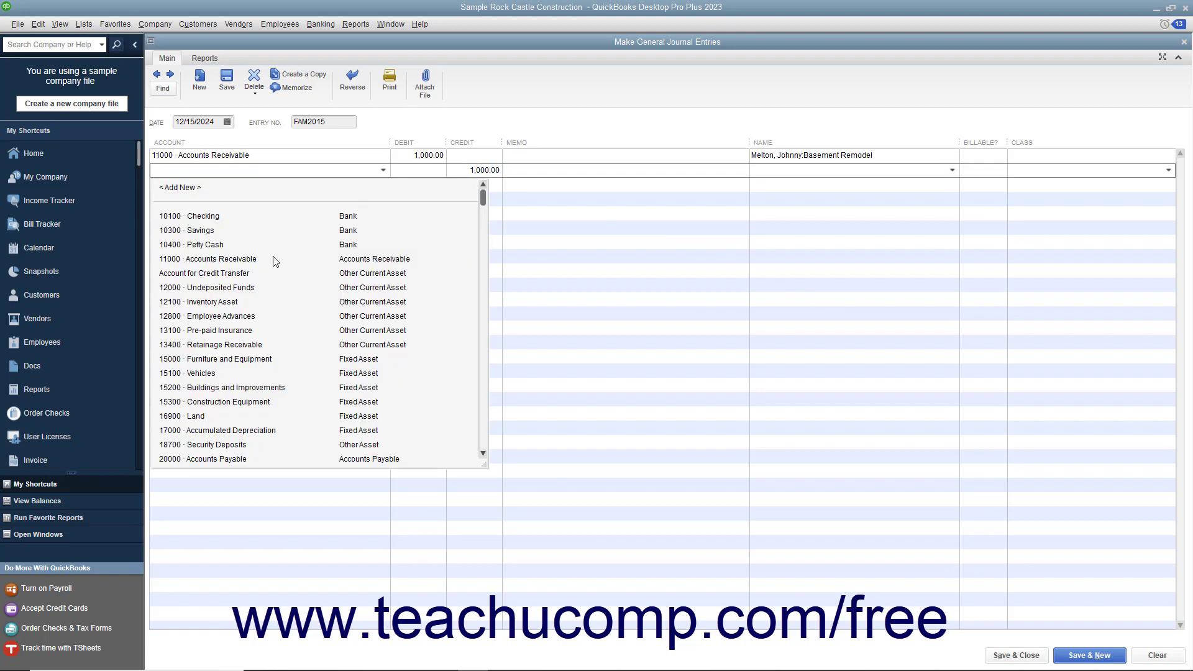
{"action": "left_click", "coordinate": [249, 272]}
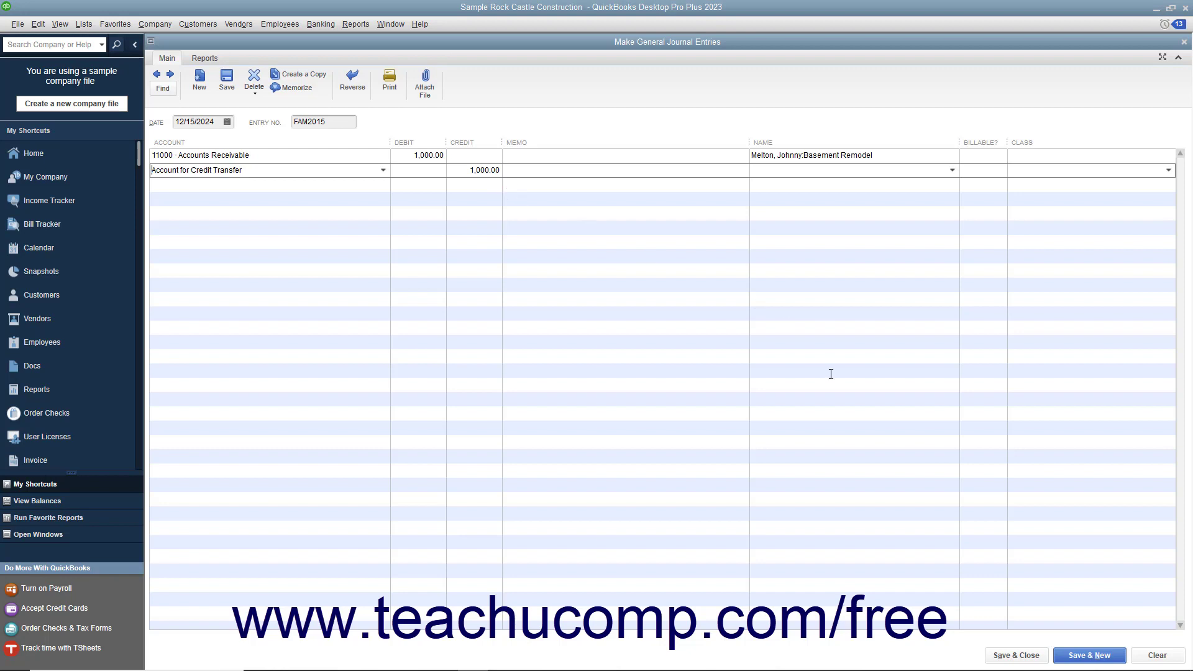
{"action": "left_click", "coordinate": [1017, 655]}
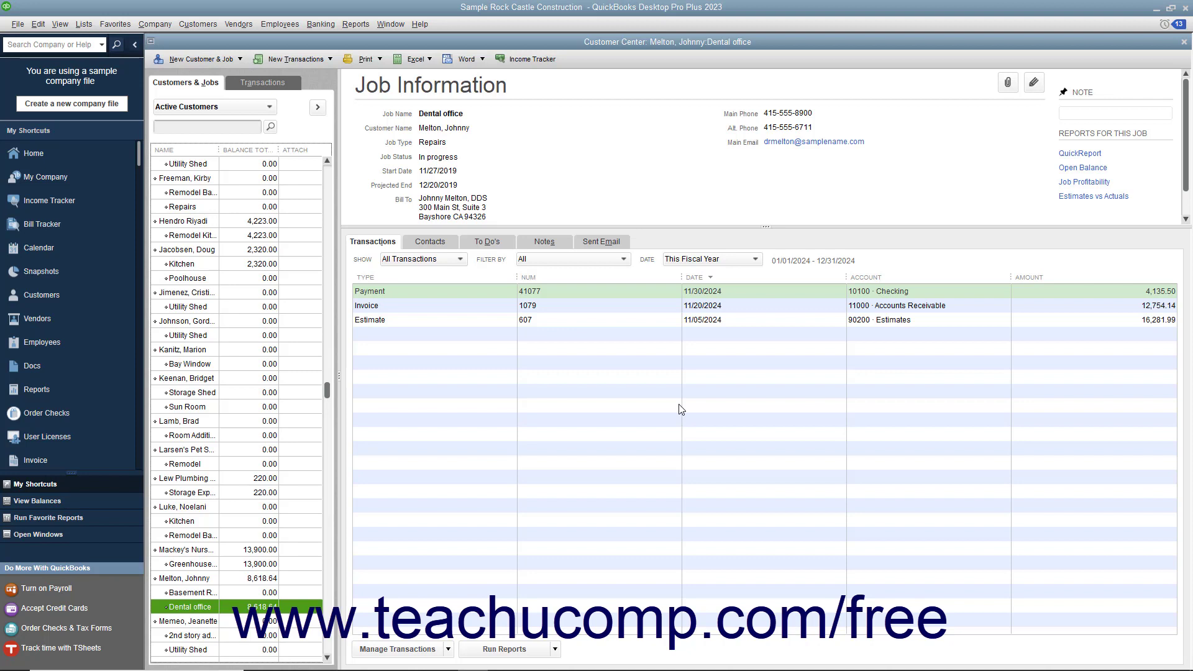
{"action": "left_click", "coordinate": [200, 24]}
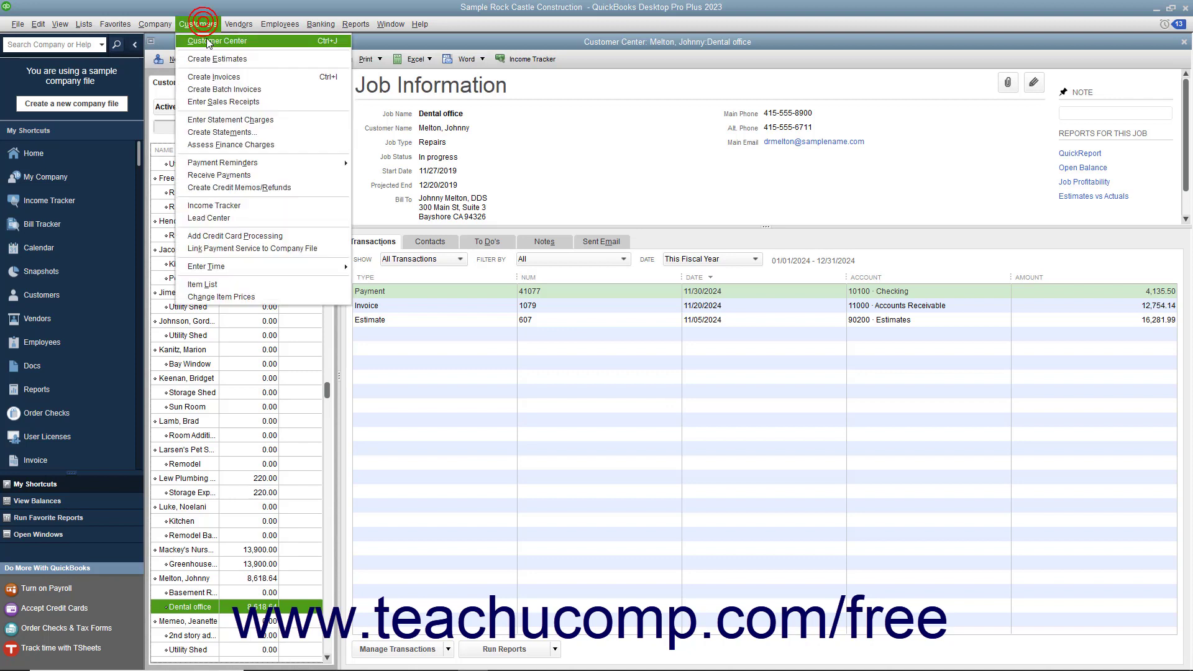
{"action": "left_click", "coordinate": [207, 40]}
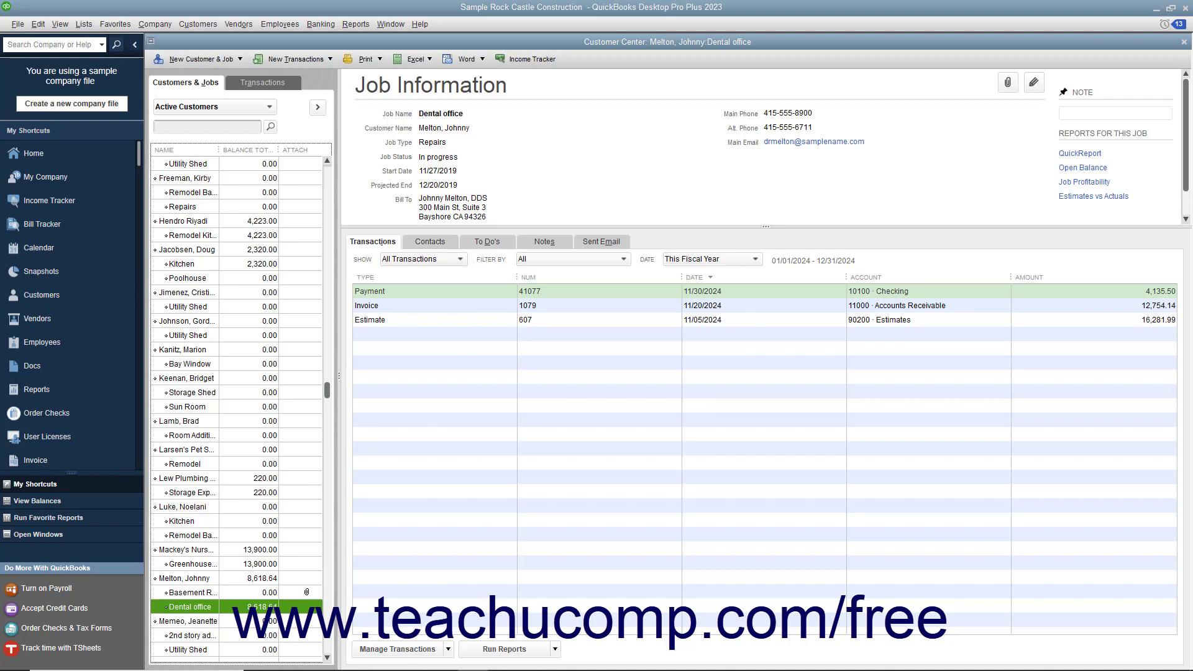
{"action": "left_click", "coordinate": [221, 596]}
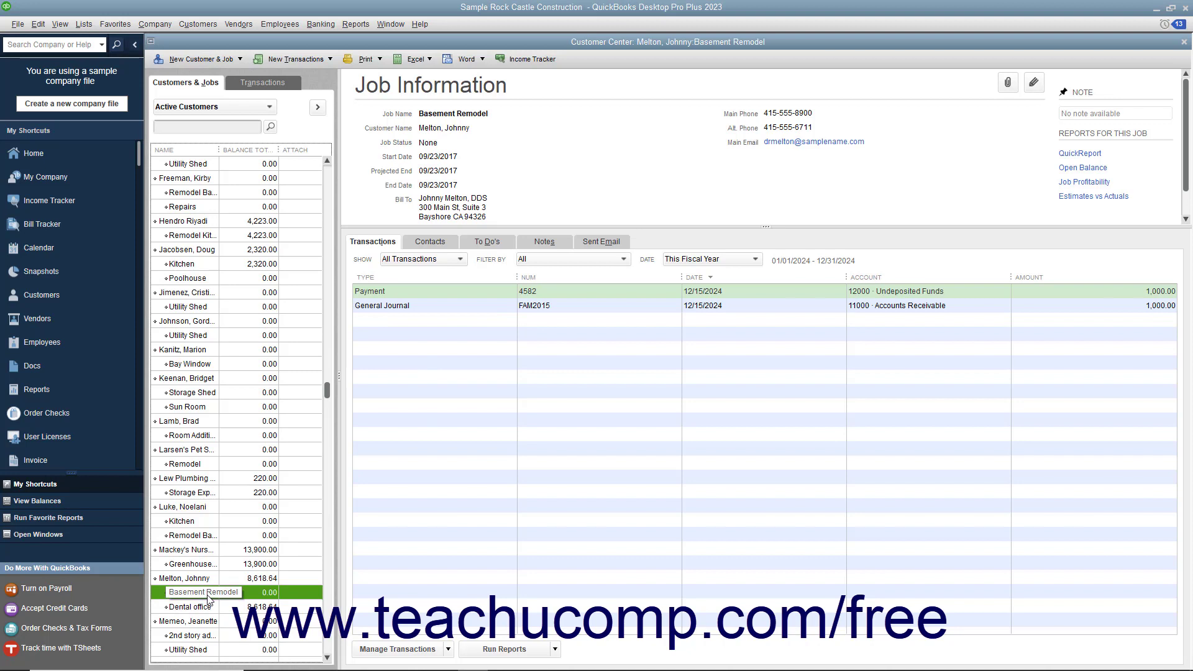
{"action": "left_click", "coordinate": [379, 247]}
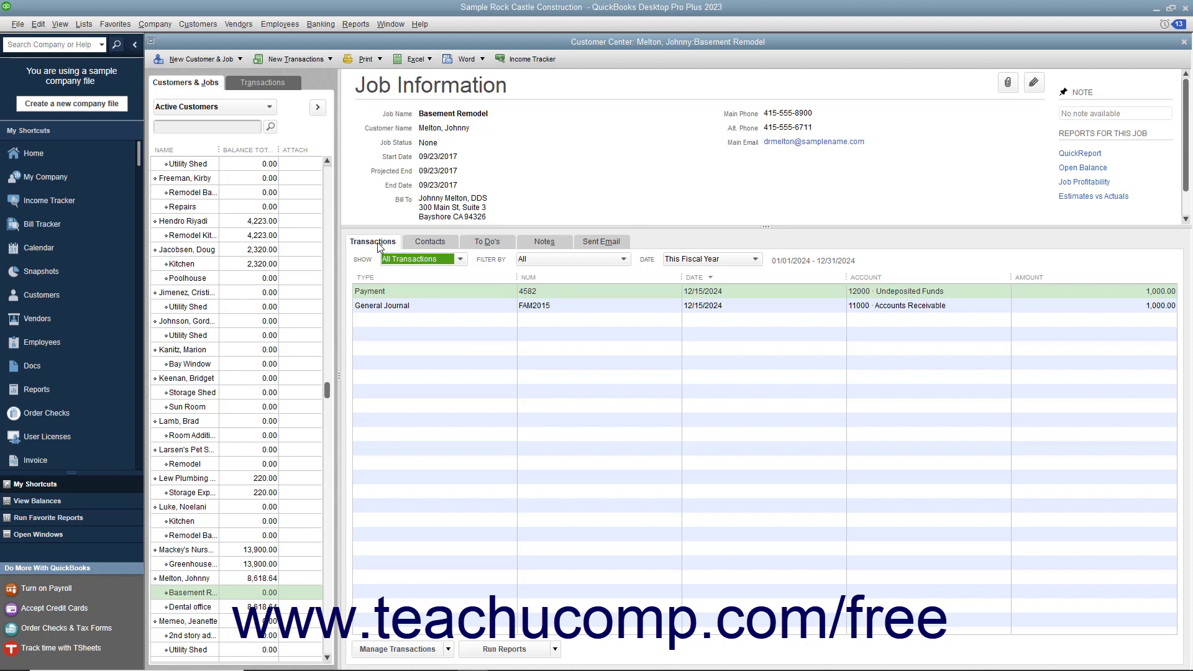
Step: Apply Basement Remodel payment 4582 to journal entry FAM2015 and record the change
{"action": "double_click", "coordinate": [407, 297]}
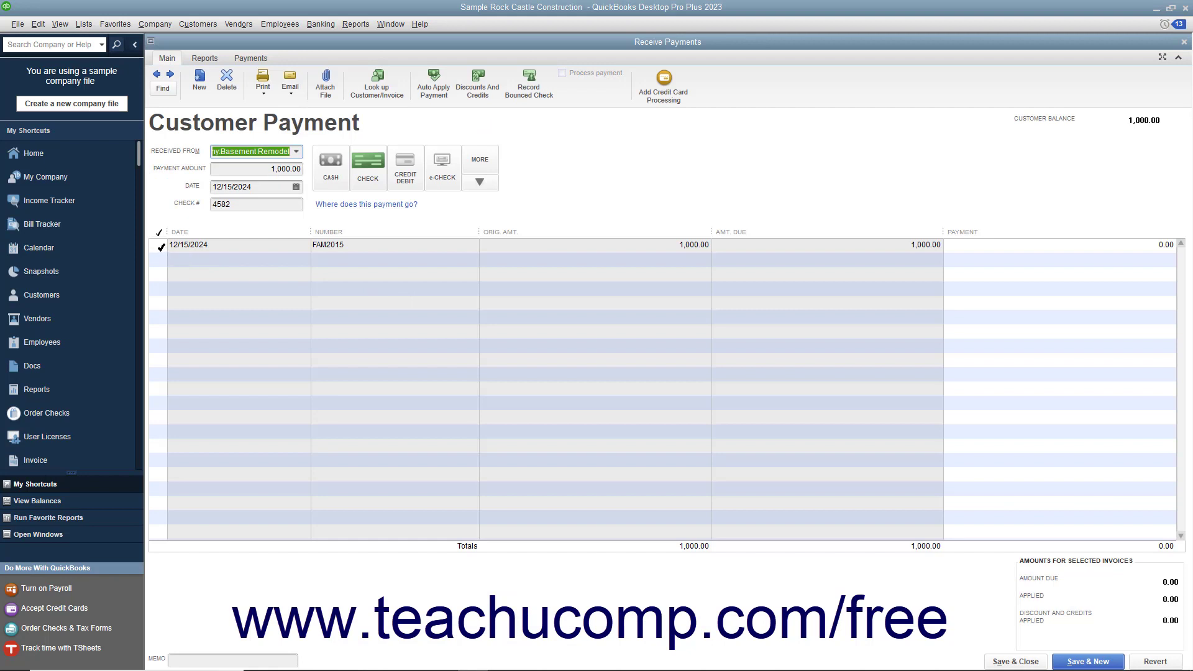
{"action": "left_click", "coordinate": [161, 247]}
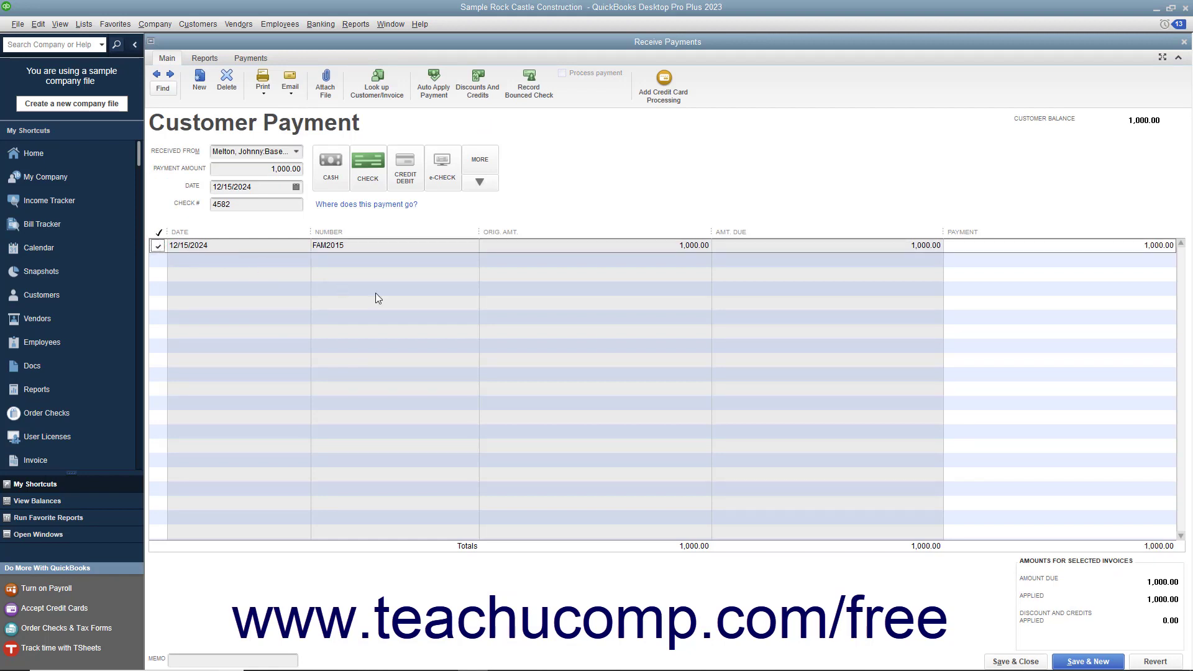
{"action": "left_click", "coordinate": [1000, 663]}
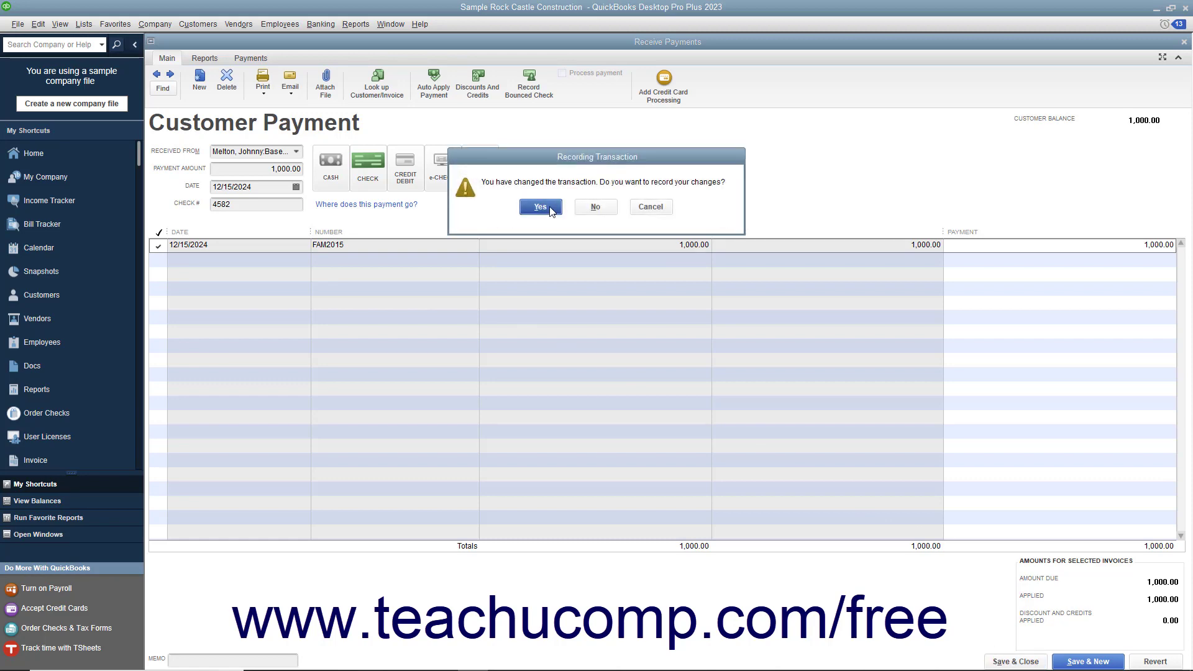
{"action": "left_click", "coordinate": [550, 208]}
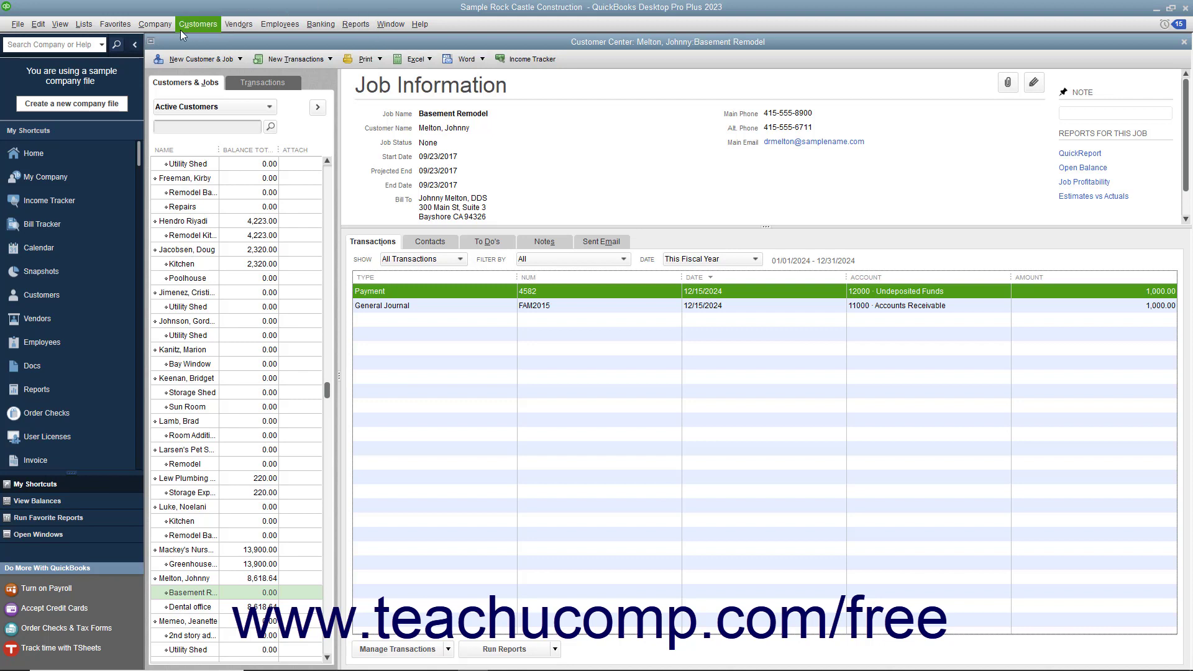
Step: Start a new general journal entry, FAM2016, dated 12/15/2024
{"action": "left_click", "coordinate": [155, 26]}
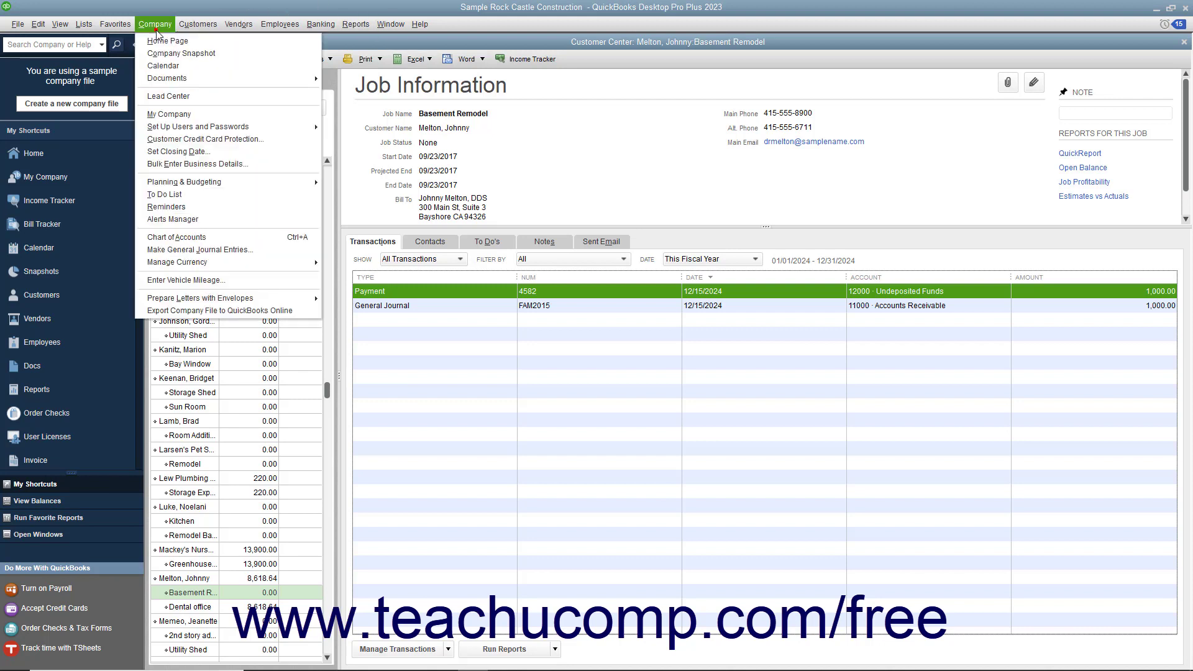
{"action": "left_click", "coordinate": [228, 249]}
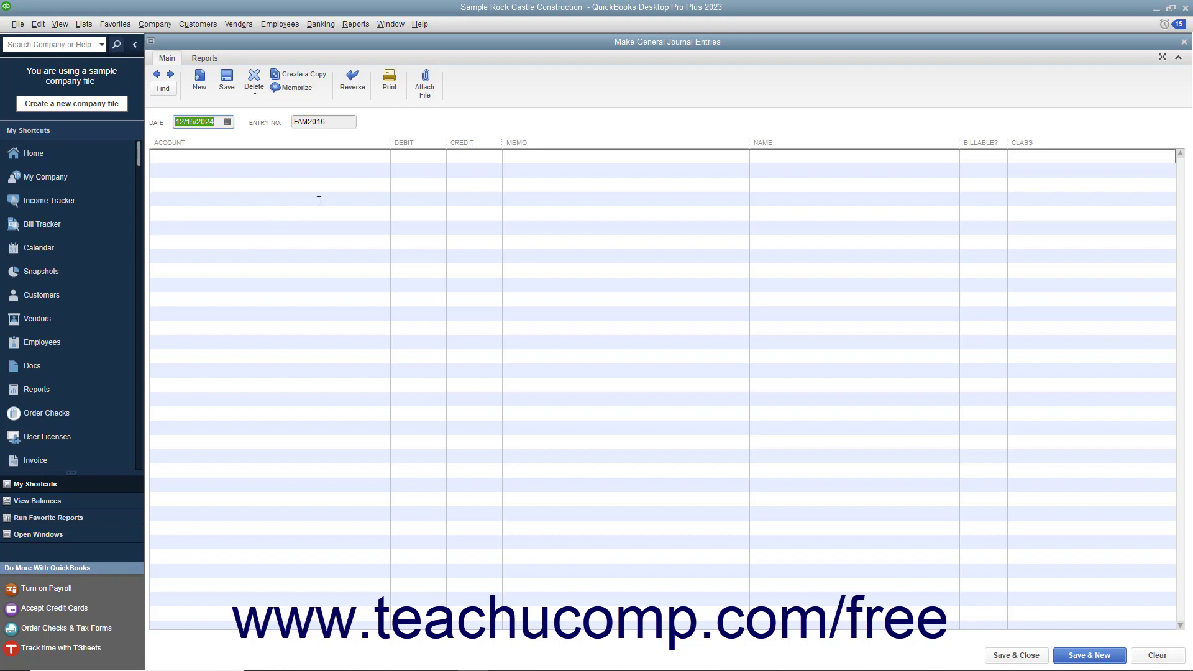
Step: Credit 11000 Accounts Receivable 1000 on line 1 for the Dental office job
{"action": "left_click", "coordinate": [381, 156]}
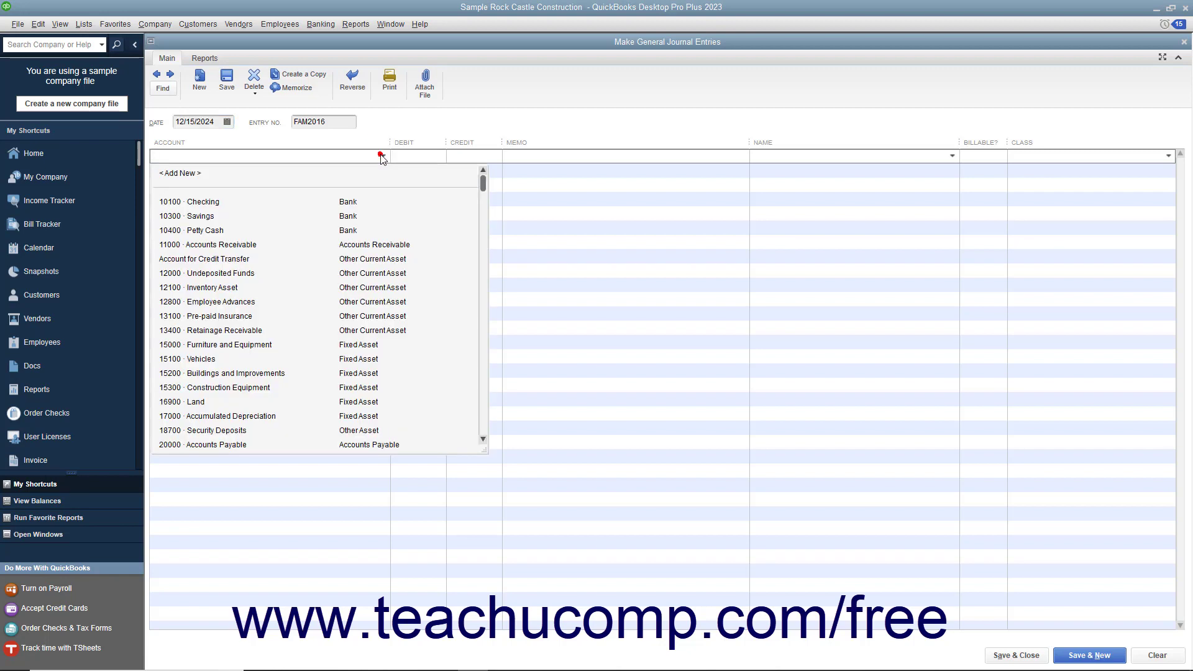
{"action": "left_click", "coordinate": [296, 245]}
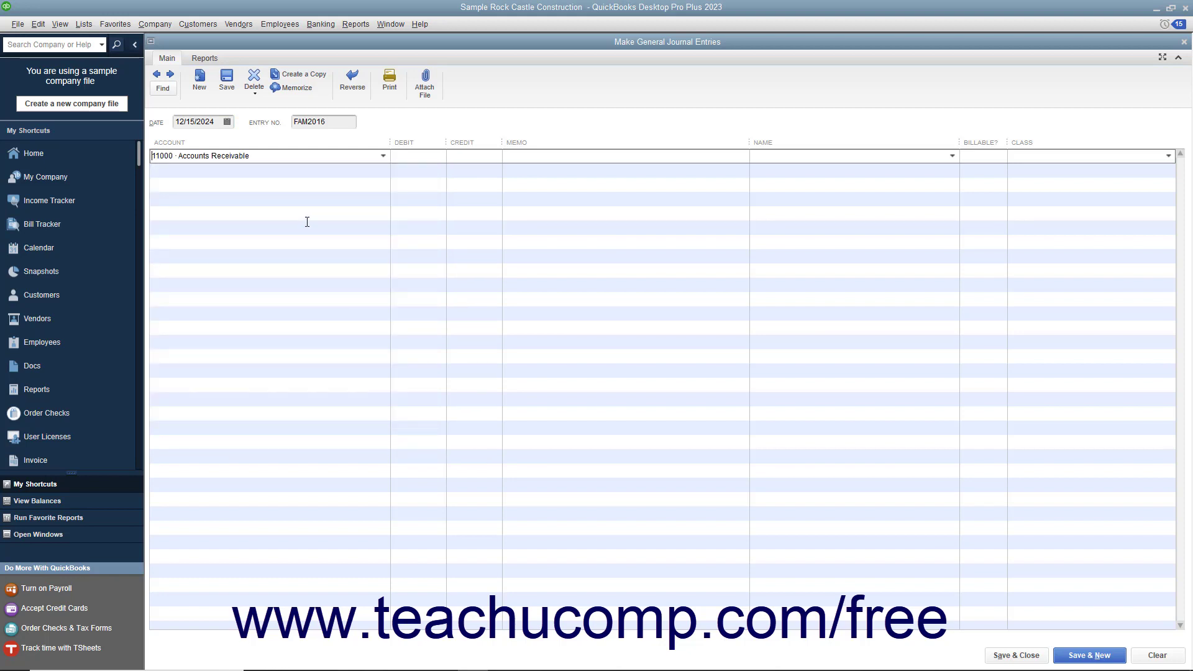
{"action": "left_click", "coordinate": [461, 156]}
{"action": "type", "text": "1000"}
{"action": "left_click", "coordinate": [952, 155]}
{"action": "scroll", "coordinate": [852, 329], "scroll_direction": "down", "scroll_amount": 10}
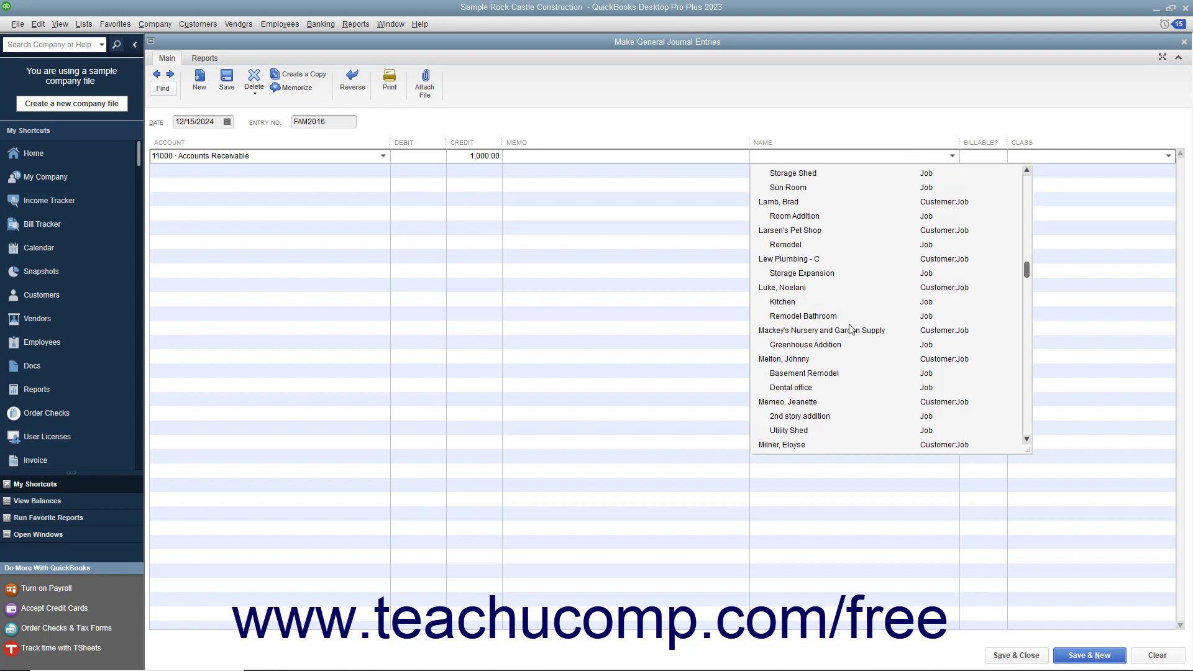
{"action": "left_click", "coordinate": [821, 388]}
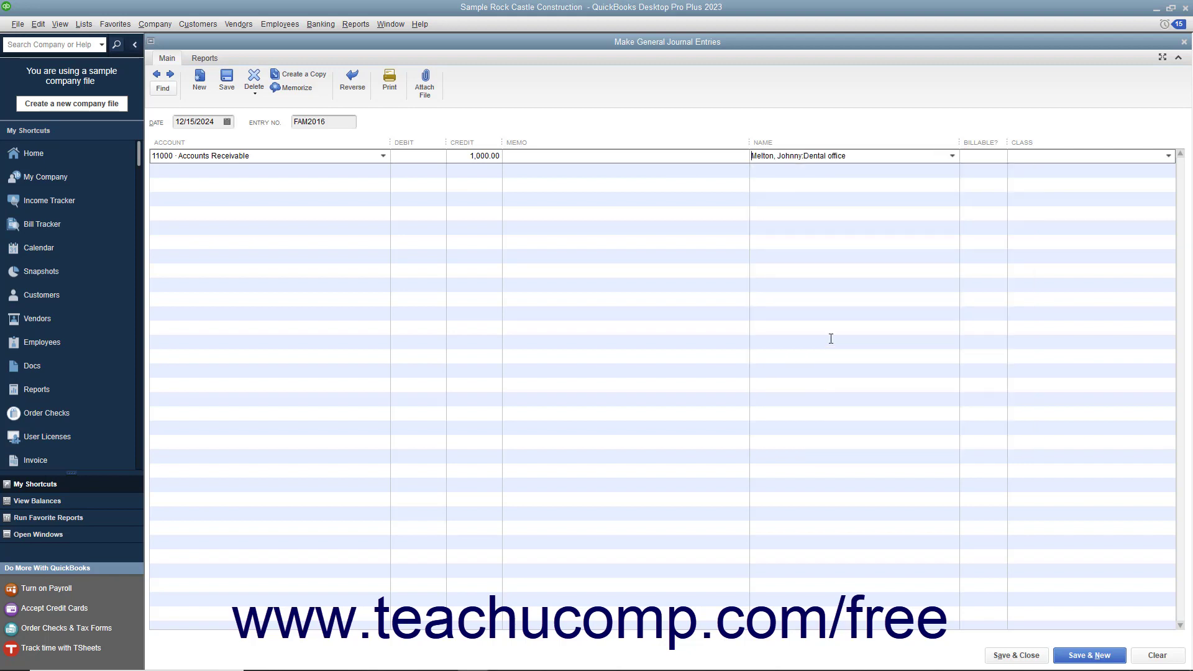
Step: Debit Account for Credit Transfer 1,000.00 on line 2 and save entry FAM2016
{"action": "left_click", "coordinate": [360, 170]}
{"action": "left_click", "coordinate": [383, 170]}
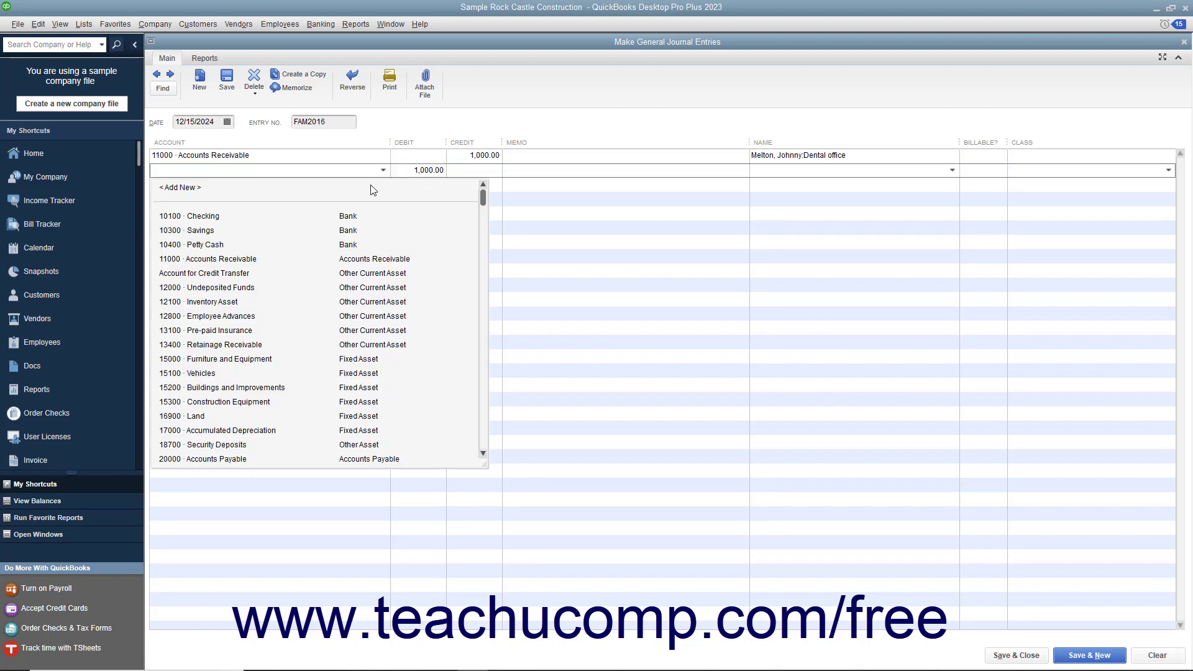
{"action": "left_click", "coordinate": [253, 272]}
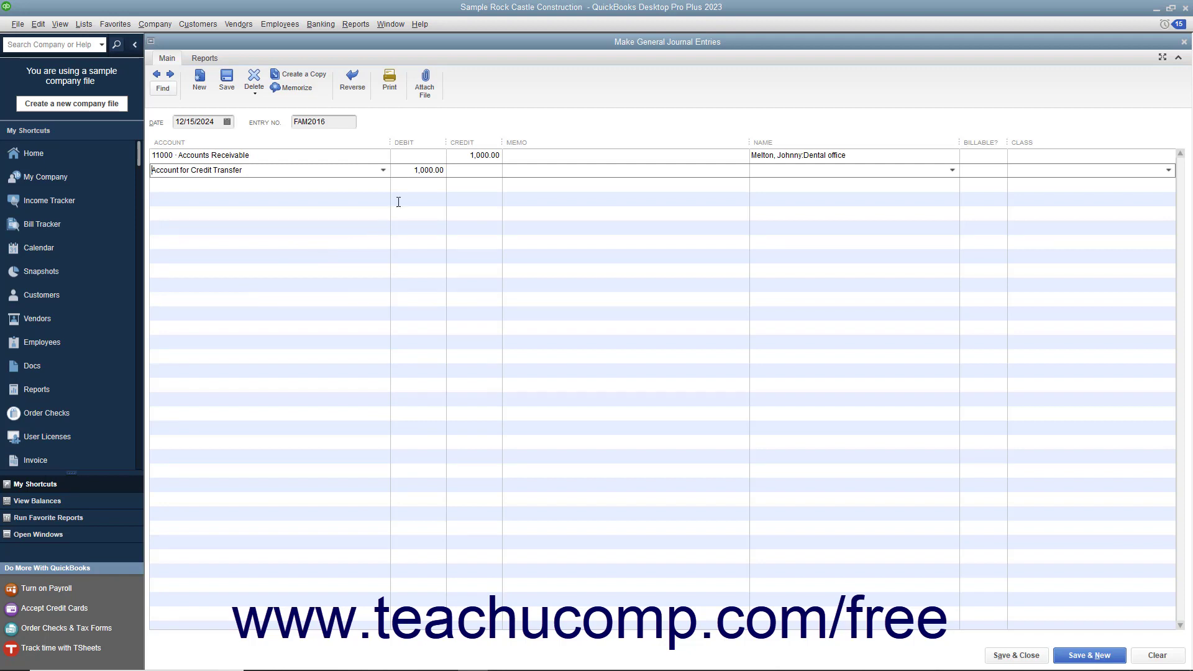
{"action": "left_click", "coordinate": [399, 171]}
{"action": "left_click", "coordinate": [1015, 657]}
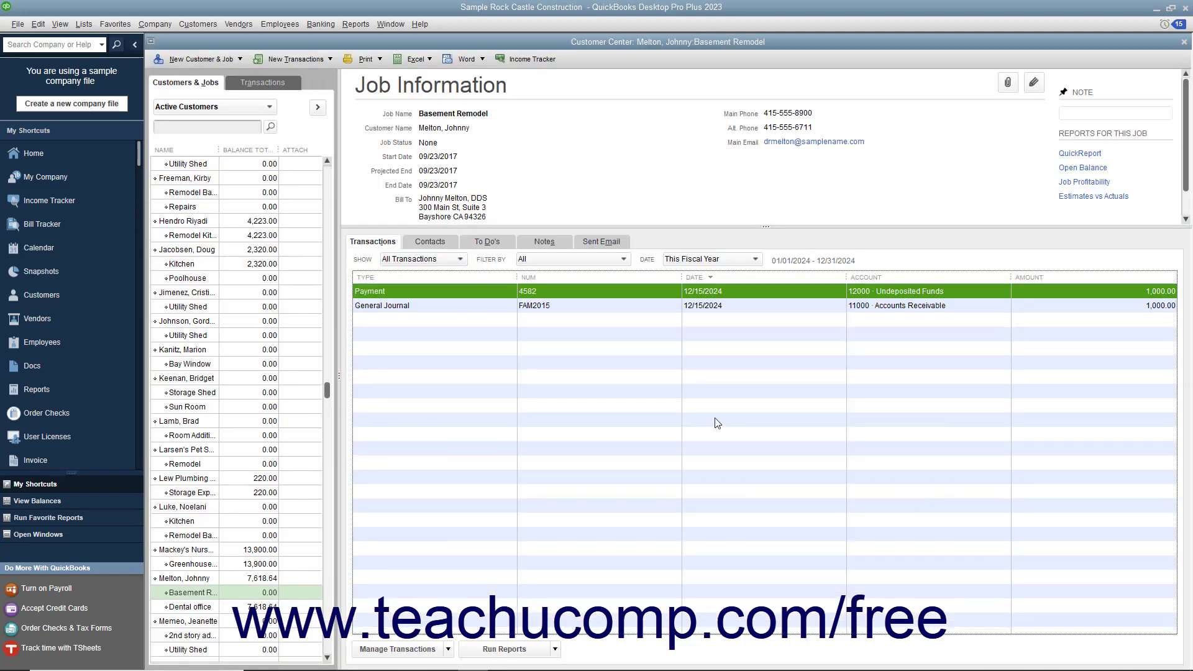
Step: Receive a Dental office payment and use the 1,000.00 credit on invoice 1079, leaving 7,618.64 due
{"action": "left_click", "coordinate": [202, 611]}
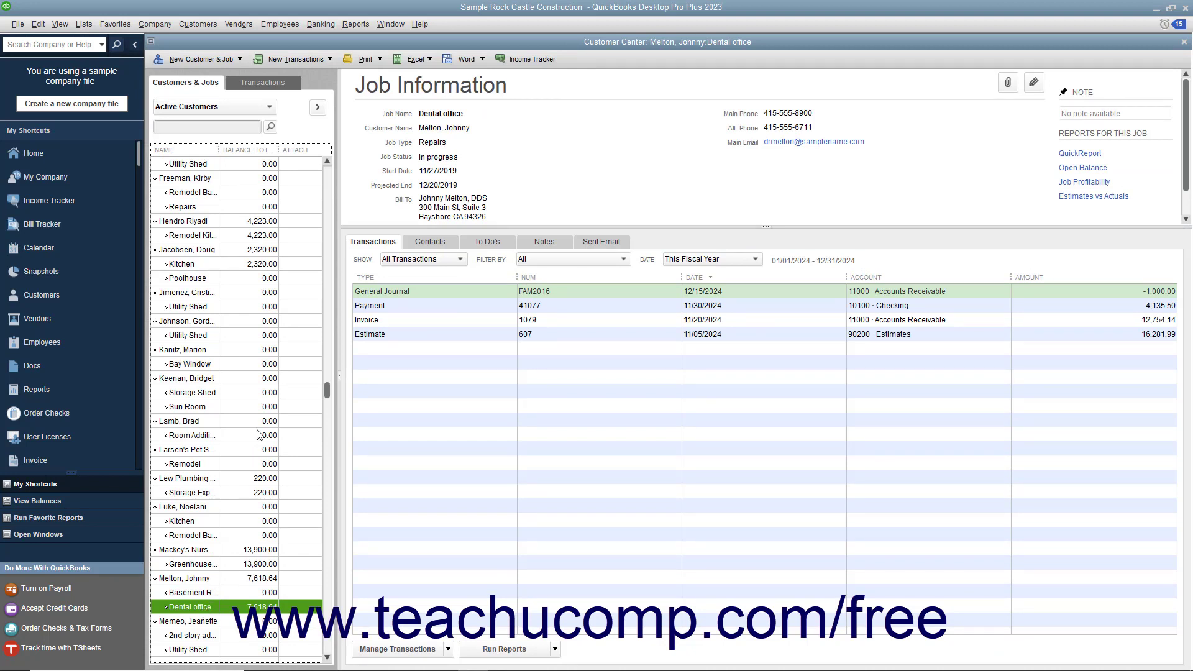
{"action": "left_click", "coordinate": [325, 64]}
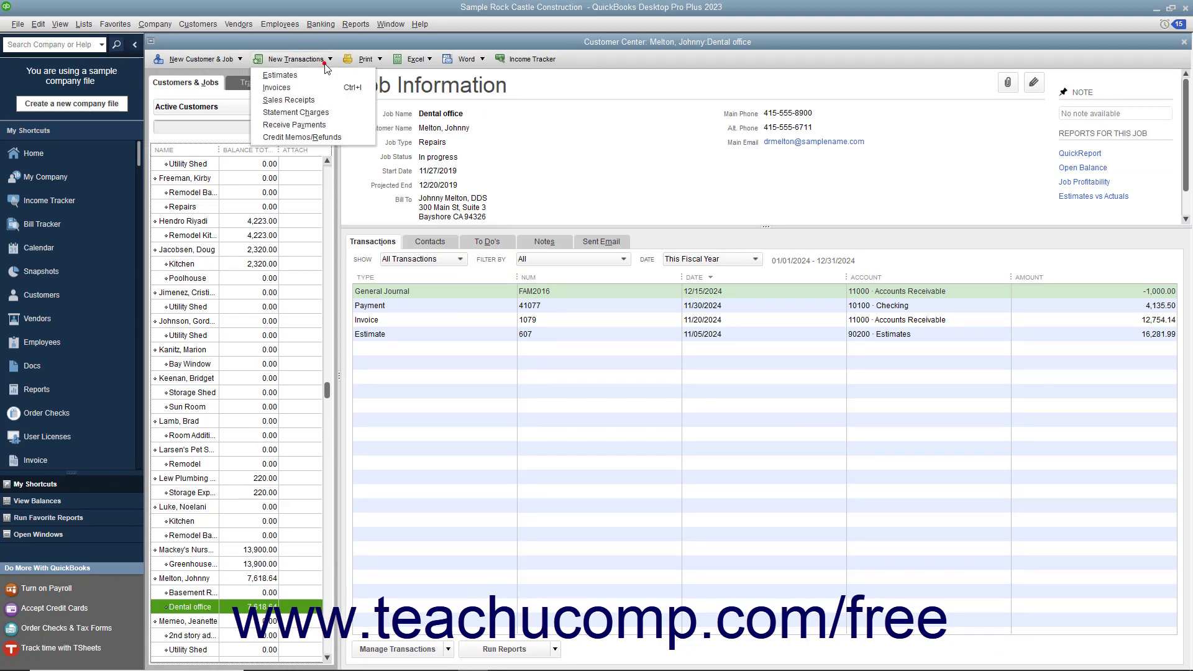
{"action": "left_click", "coordinate": [318, 125]}
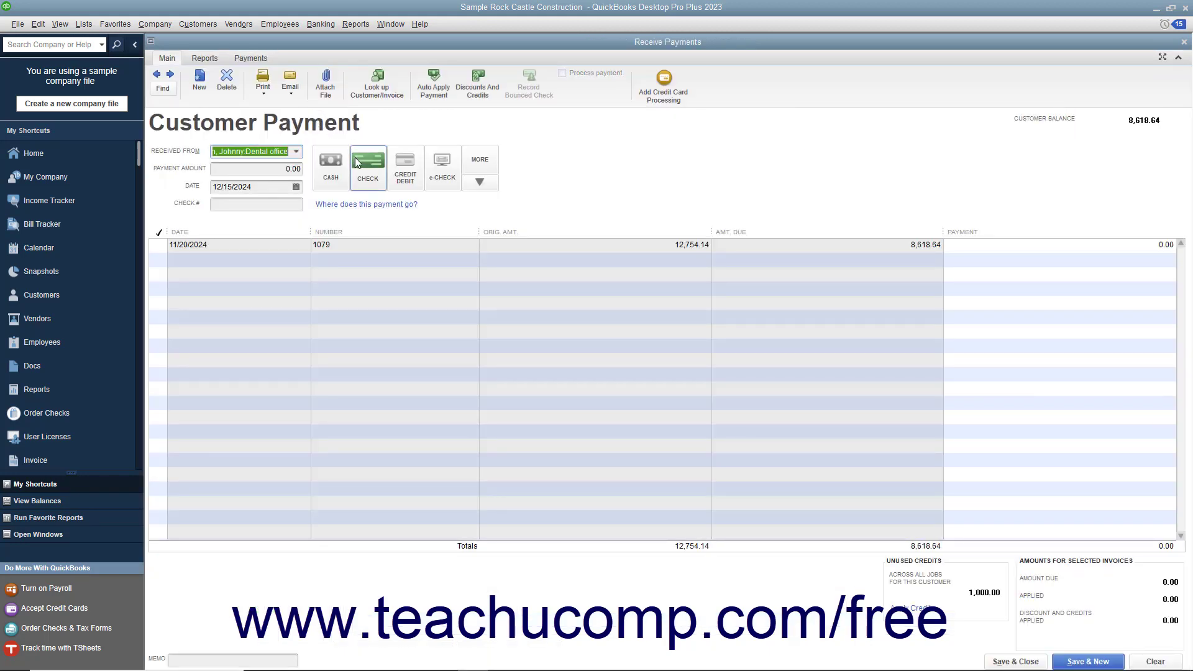
{"action": "left_click", "coordinate": [463, 98]}
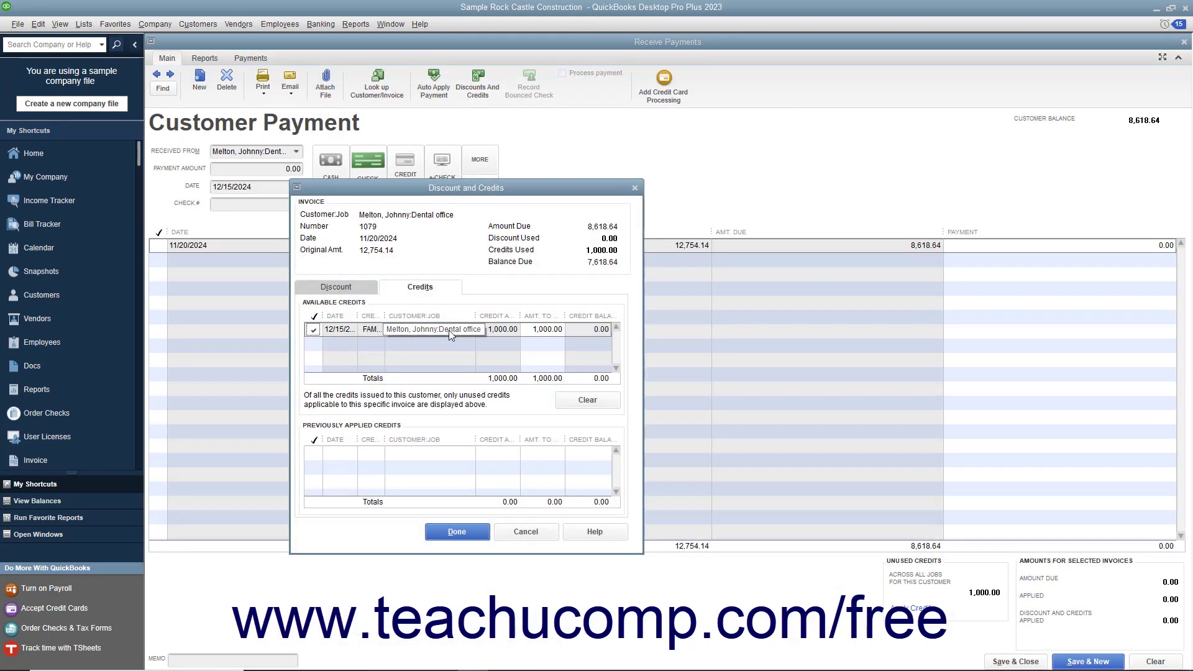